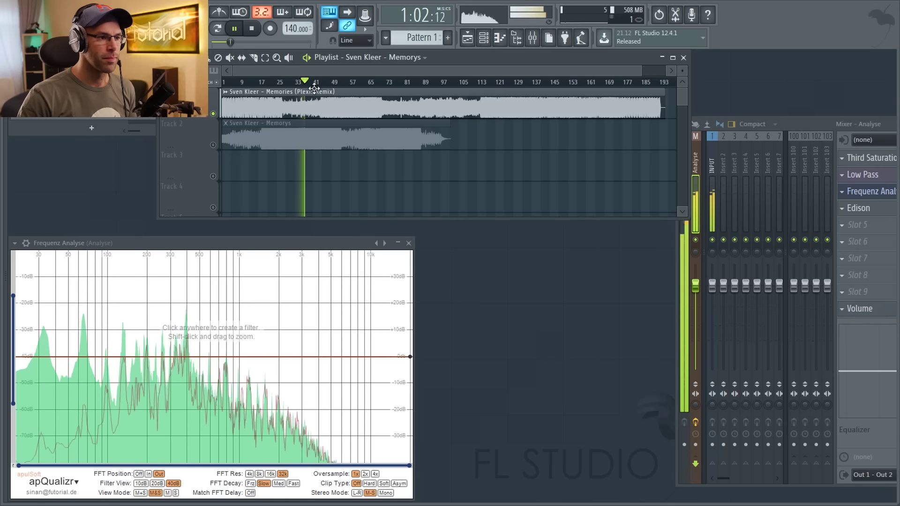
# Audition the Plexis remix on Track 1 by playing it from about bars 43, 65 and 77.
pyautogui.click(320, 85)
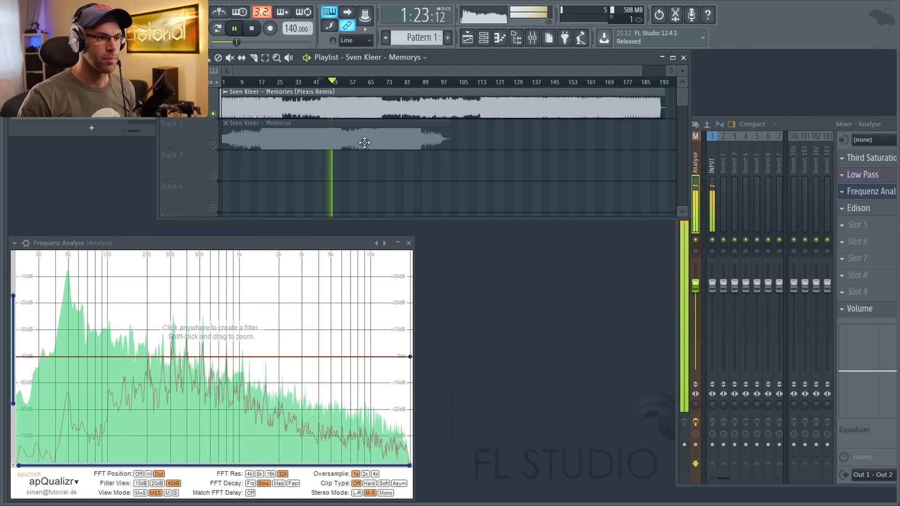
pyautogui.click(369, 86)
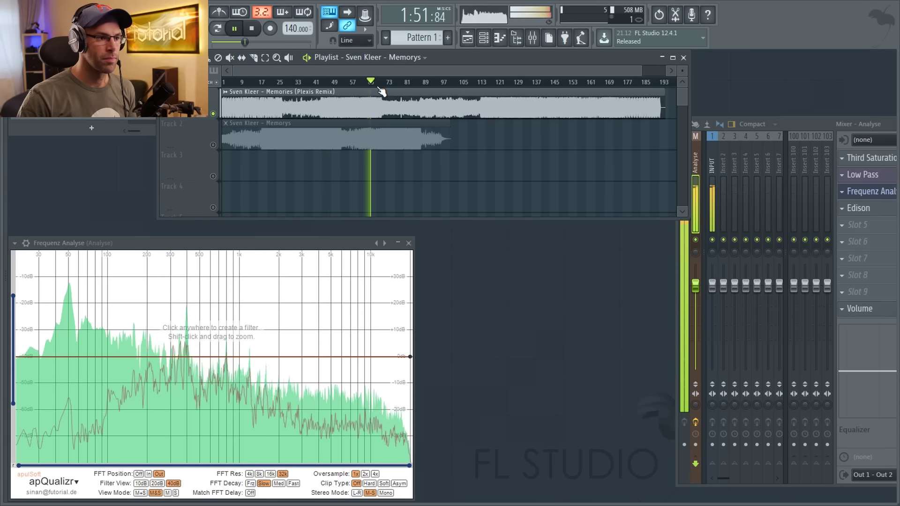
pyautogui.click(397, 86)
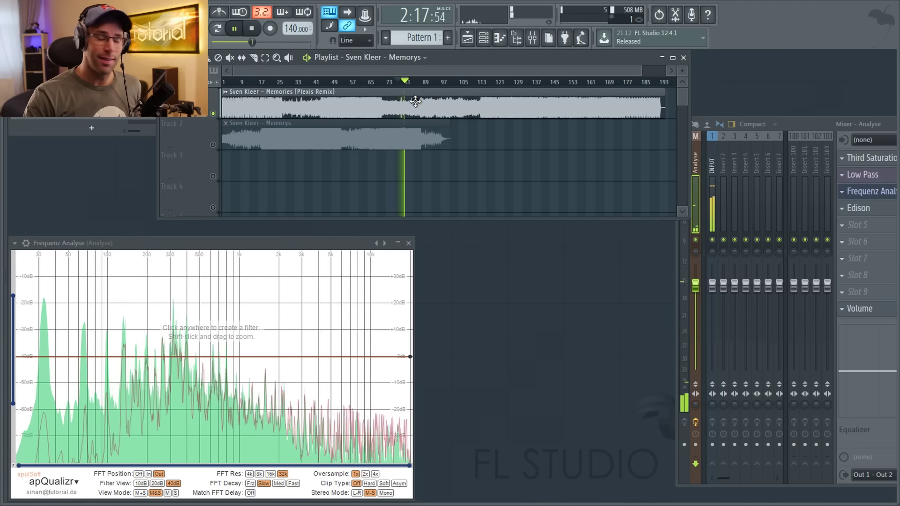
# Solo the original song on Track 2, audition its opening, and move its clip to start at about bar 25.
pyautogui.rightClick(212, 145)
pyautogui.click(243, 83)
pyautogui.click(266, 83)
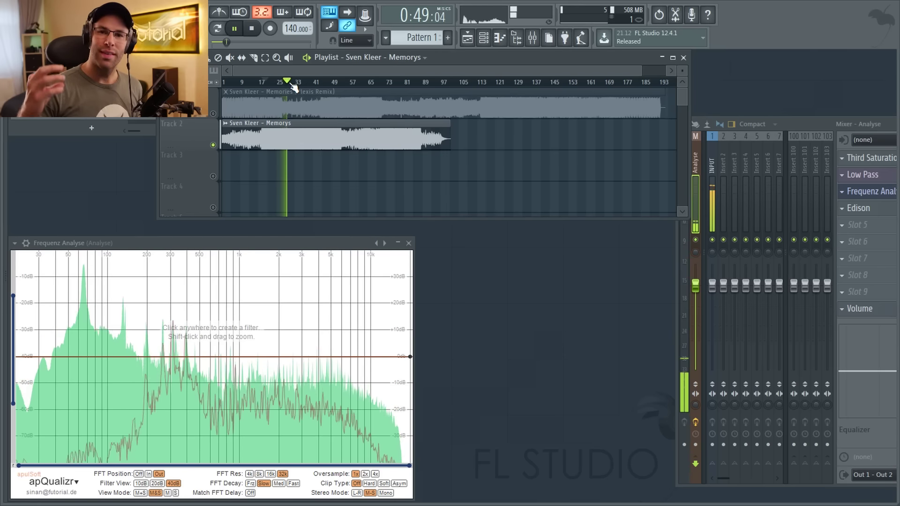
pyautogui.moveTo(302, 142); pyautogui.dragTo(359, 142)
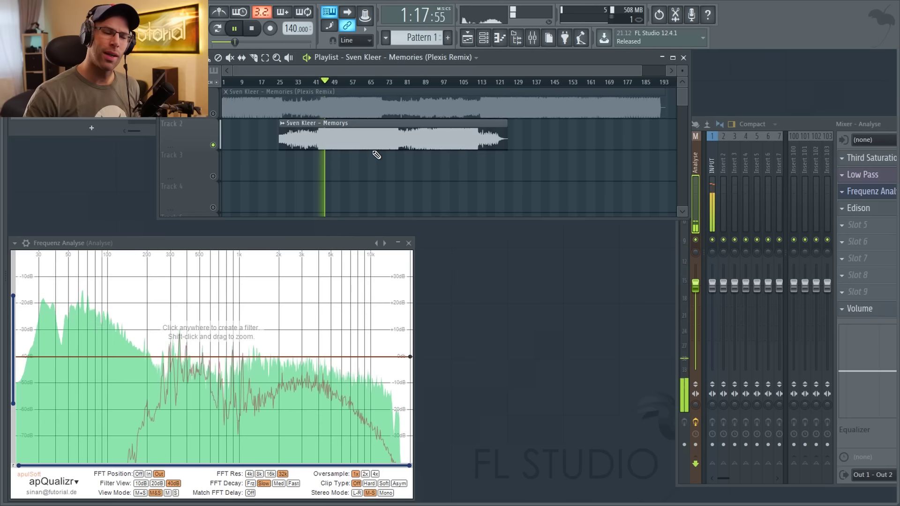
# Compare the remix and the original during playback by alternating the solo between Track 1 and Track 2.
pyautogui.rightClick(214, 114)
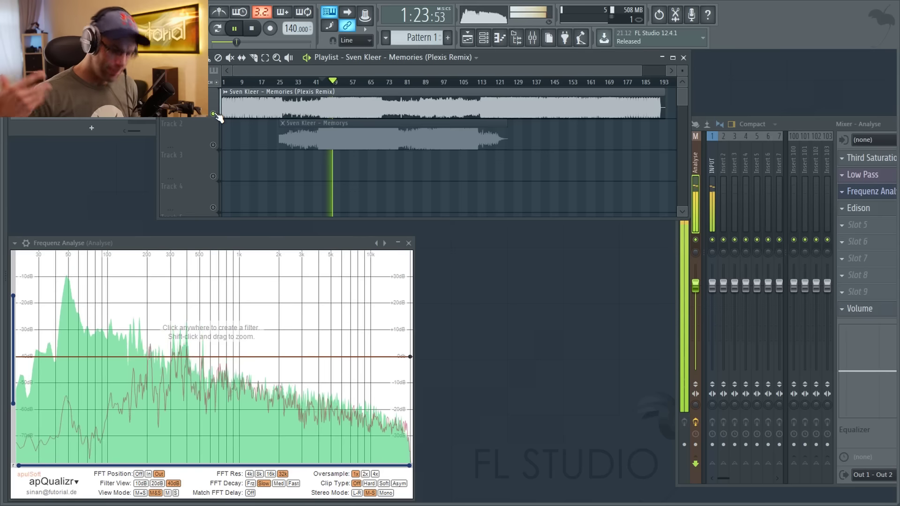
pyautogui.rightClick(213, 145)
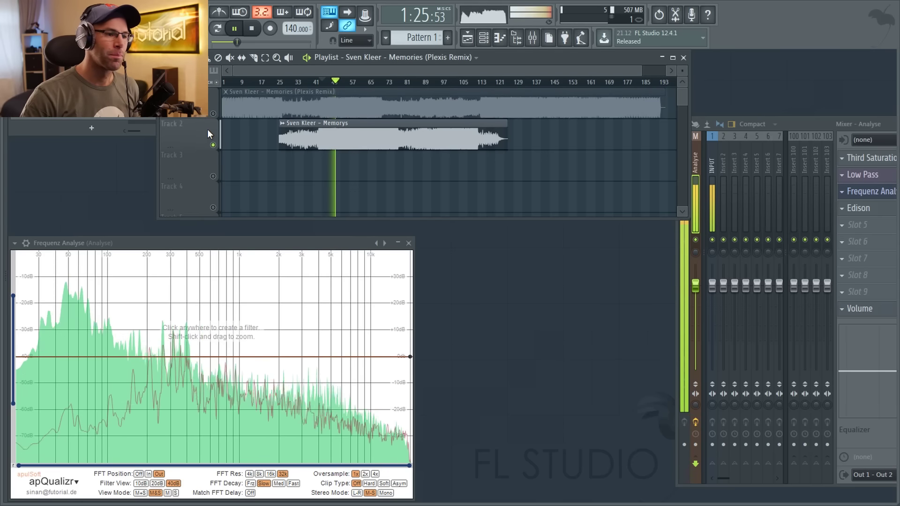
pyautogui.rightClick(214, 114)
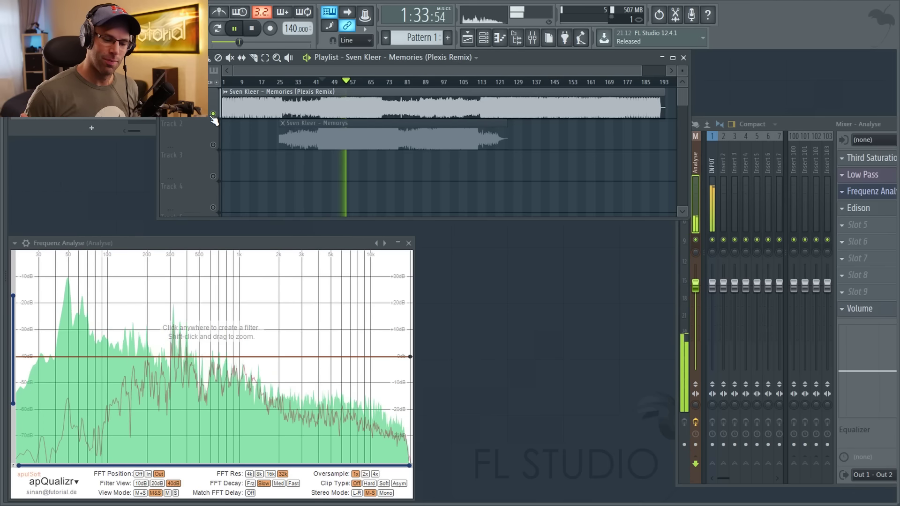
pyautogui.rightClick(212, 145)
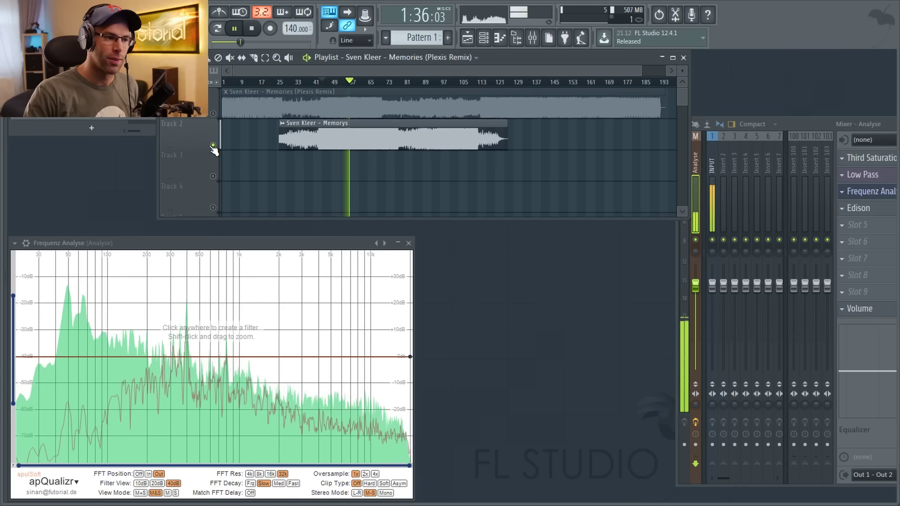
pyautogui.rightClick(213, 115)
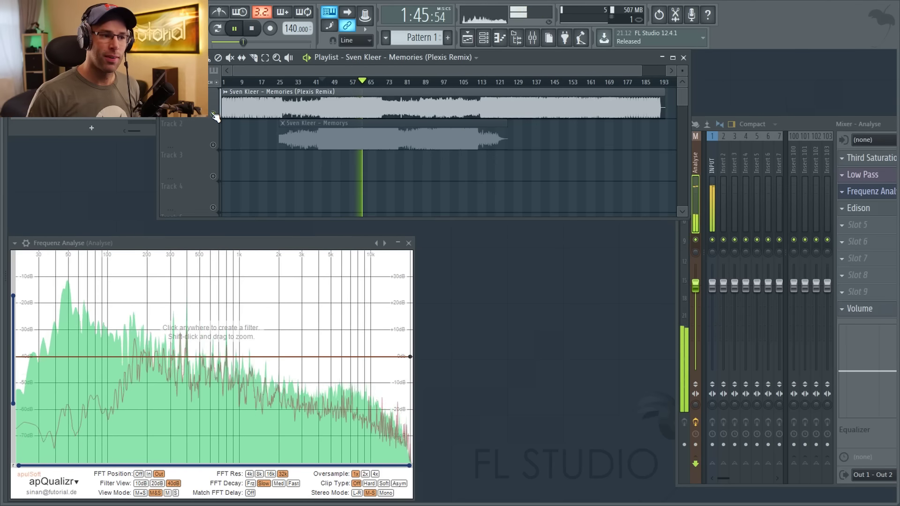
pyautogui.rightClick(213, 145)
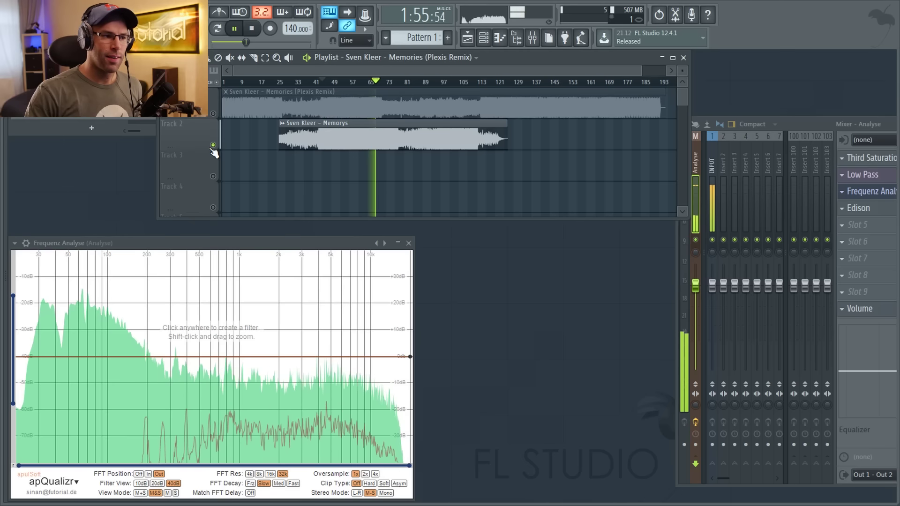
pyautogui.rightClick(213, 114)
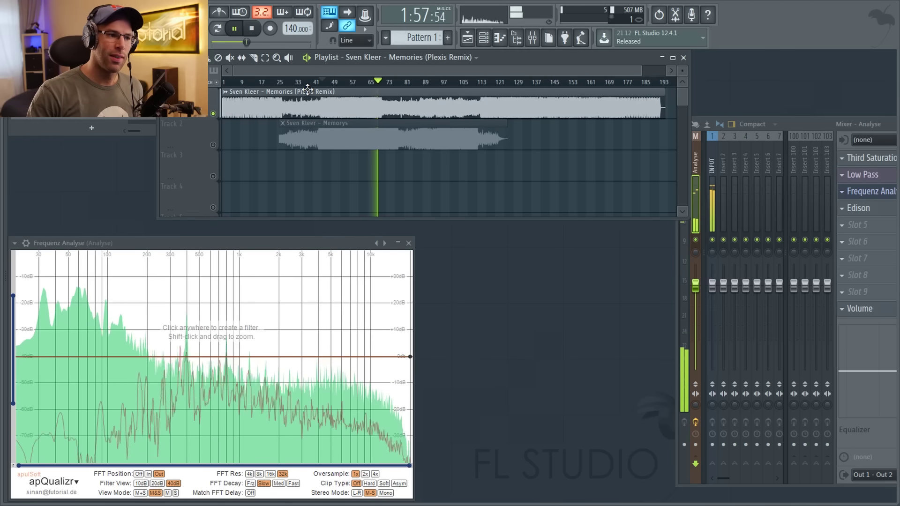
# Audition the soloed remix from about bars 29, 65 and 87.
pyautogui.click(287, 83)
pyautogui.moveTo(289, 87); pyautogui.dragTo(296, 90)
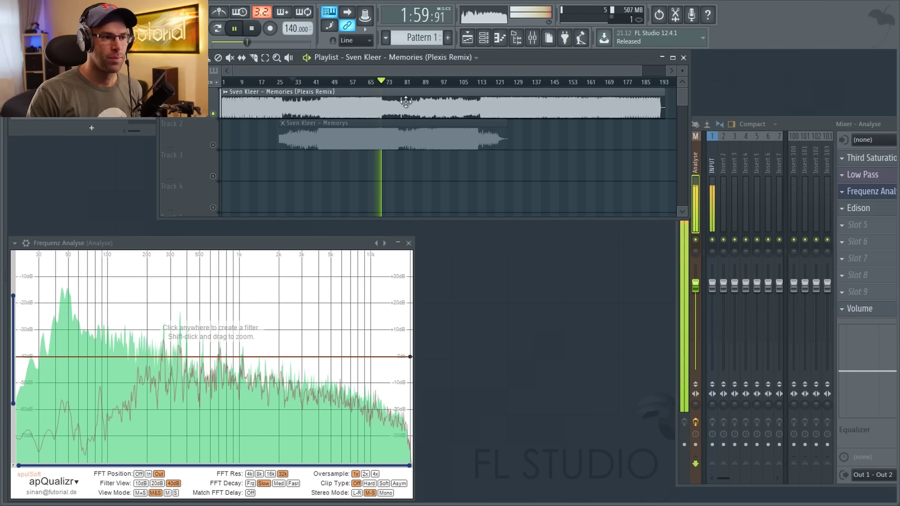
pyautogui.click(369, 87)
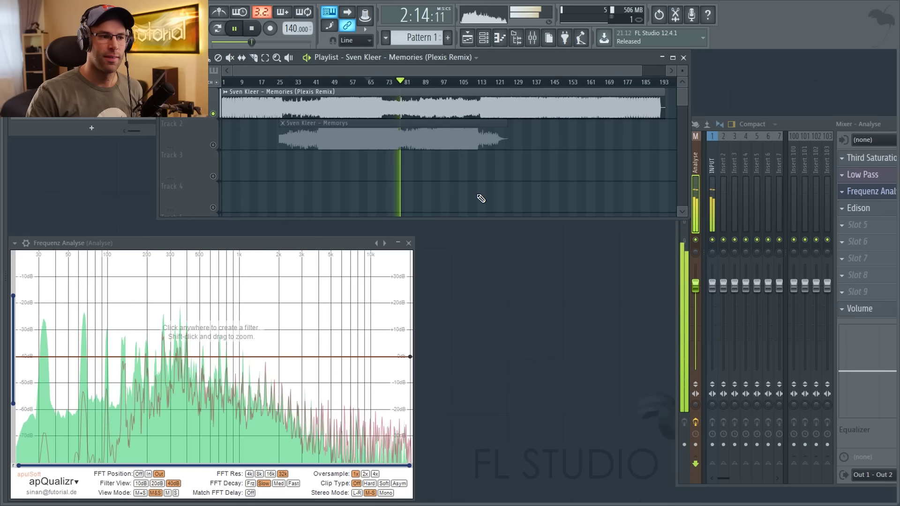
pyautogui.click(421, 84)
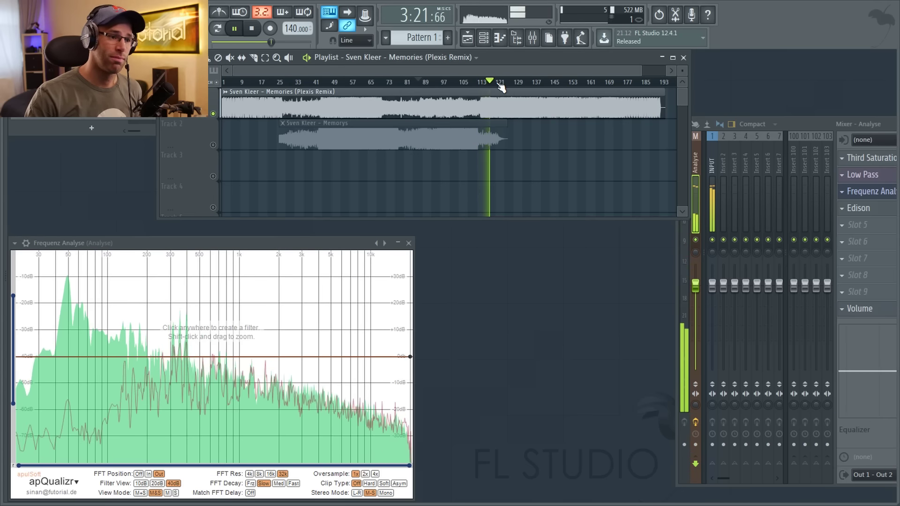
# Compare the remix's final section with its middle by playing from about bars 156, 131, 88 and 127.
pyautogui.moveTo(500, 86); pyautogui.dragTo(579, 83)
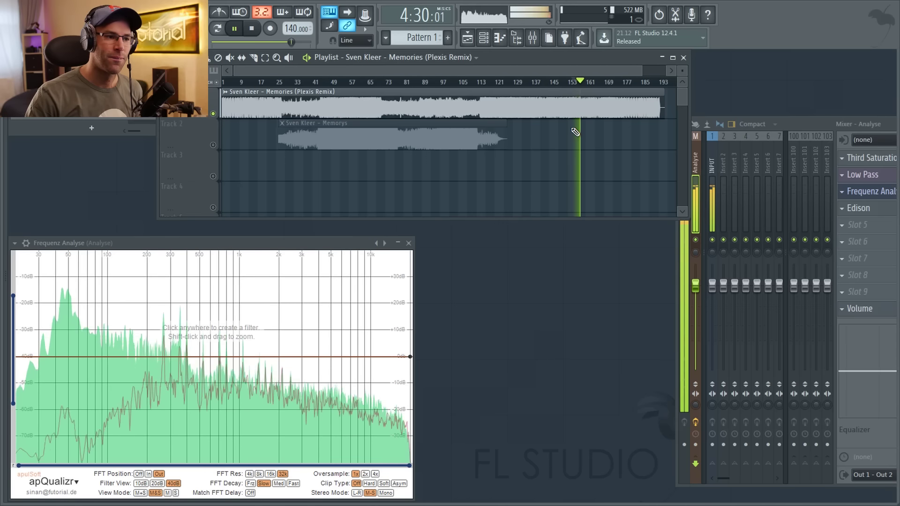
pyautogui.click(522, 83)
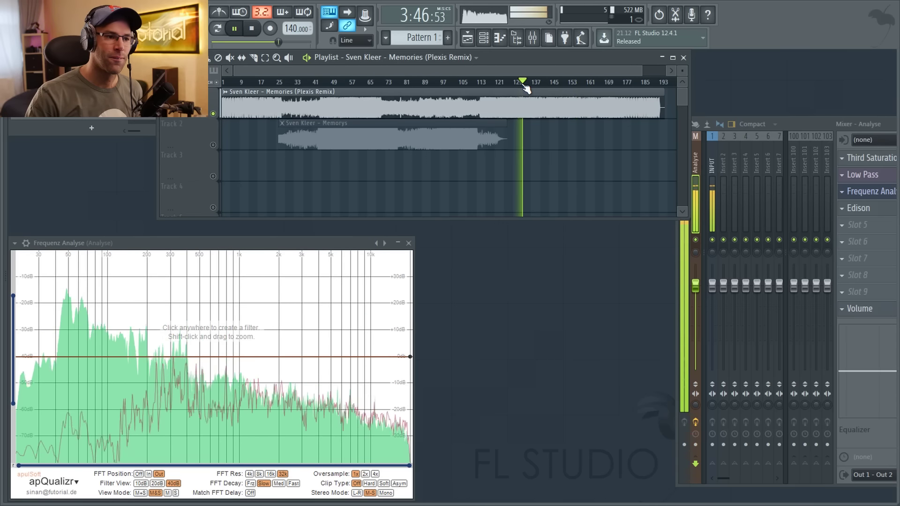
pyautogui.click(423, 83)
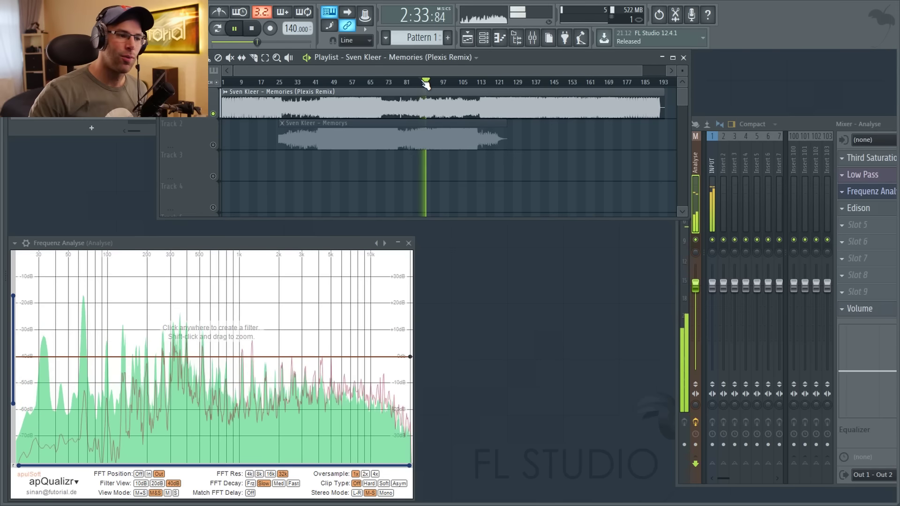
pyautogui.click(512, 83)
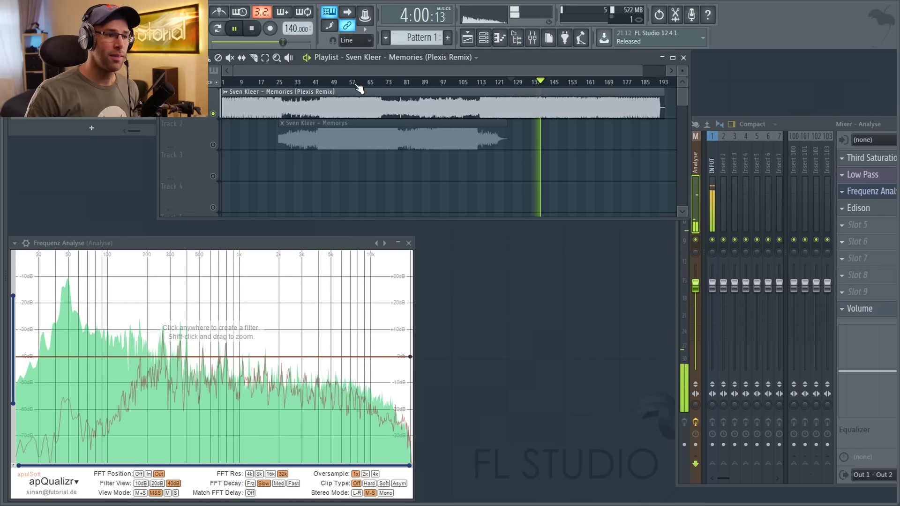
# Solo the original on Track 2 and audition it from about bars 51, 88 and 99.
pyautogui.click(338, 84)
pyautogui.rightClick(214, 145)
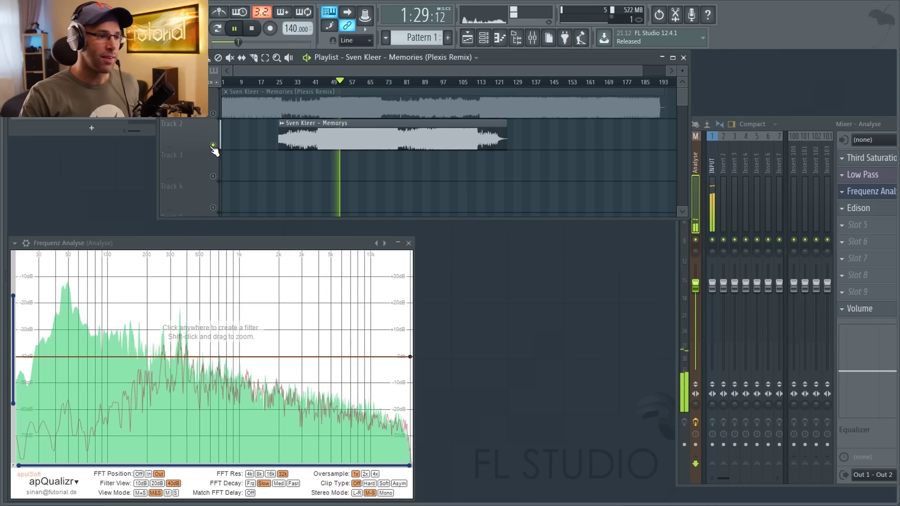
pyautogui.click(424, 83)
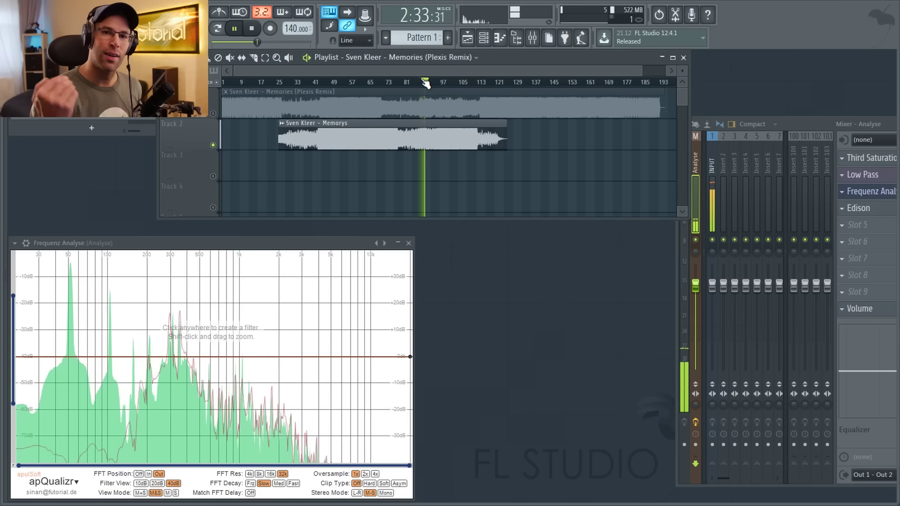
pyautogui.click(448, 83)
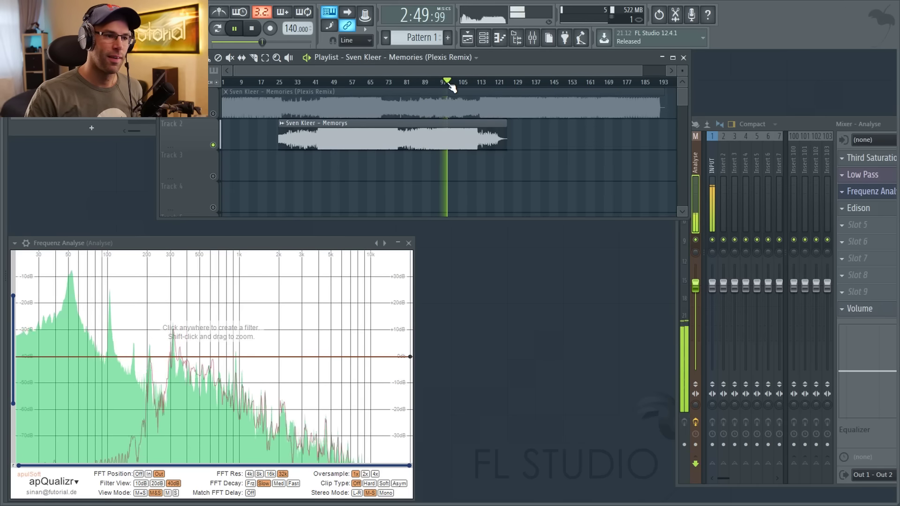
# Solo the remix on Track 1 and audition it from about bars 121, 134, 146 and 49.
pyautogui.rightClick(214, 114)
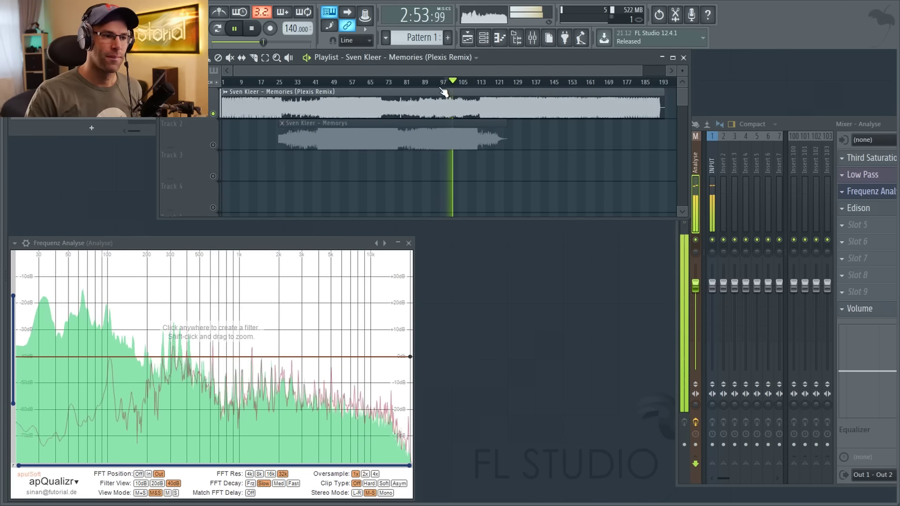
pyautogui.click(498, 83)
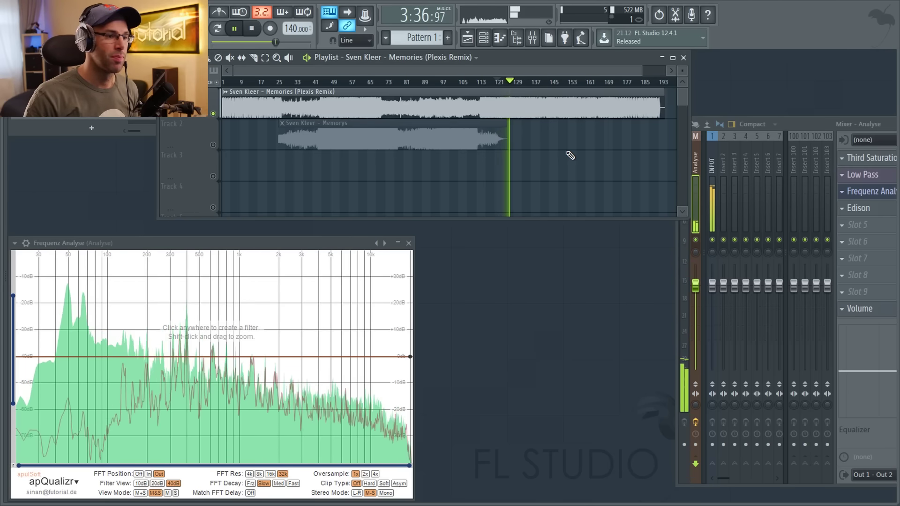
pyautogui.click(529, 82)
pyautogui.click(556, 82)
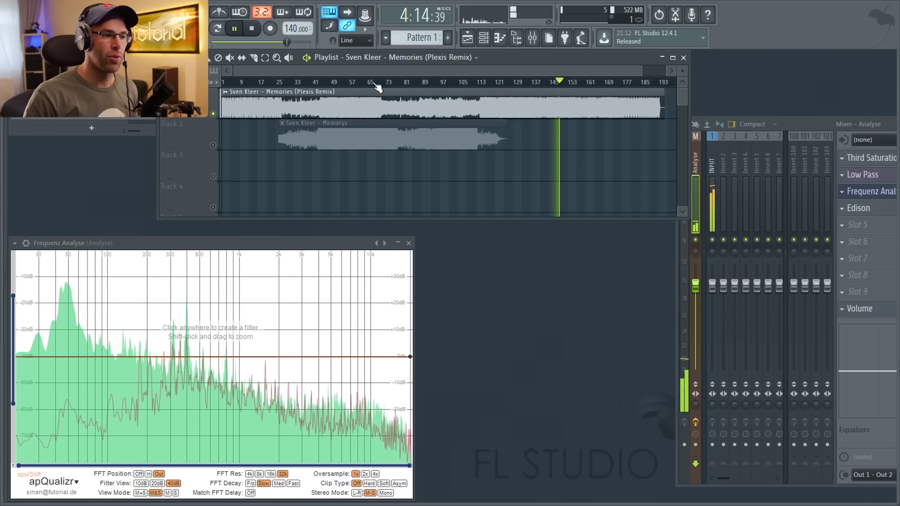
pyautogui.click(333, 83)
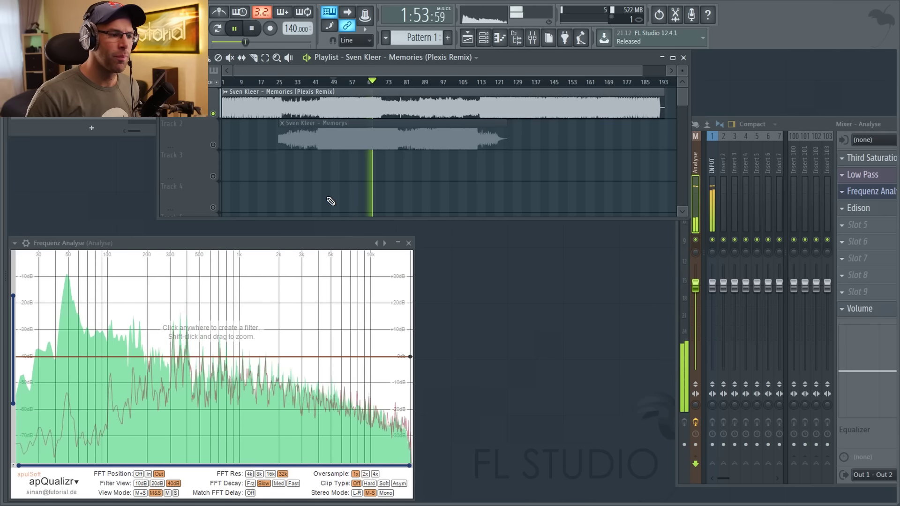
# Try a Peaking EQ boost of about 3.7 dB near 71 Hz in the analyser, bypass it for comparison, and delete it.
pyautogui.click(89, 344)
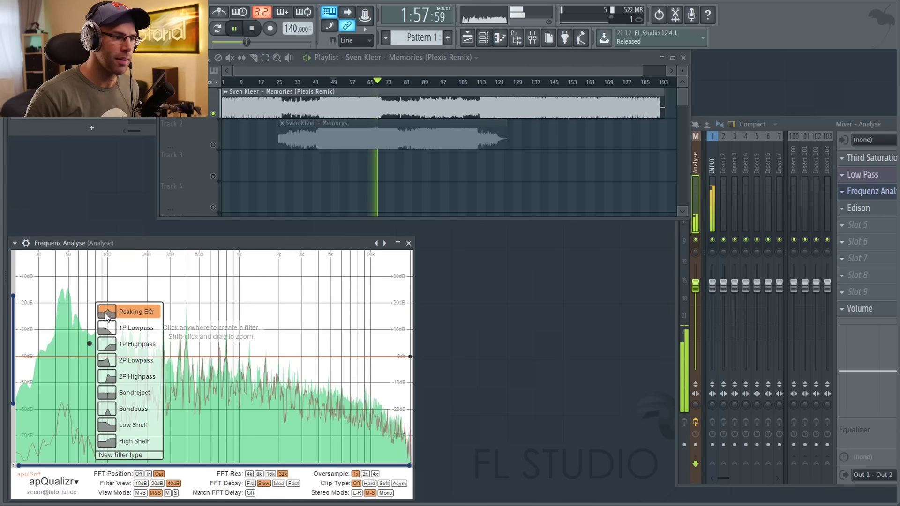
pyautogui.click(105, 313)
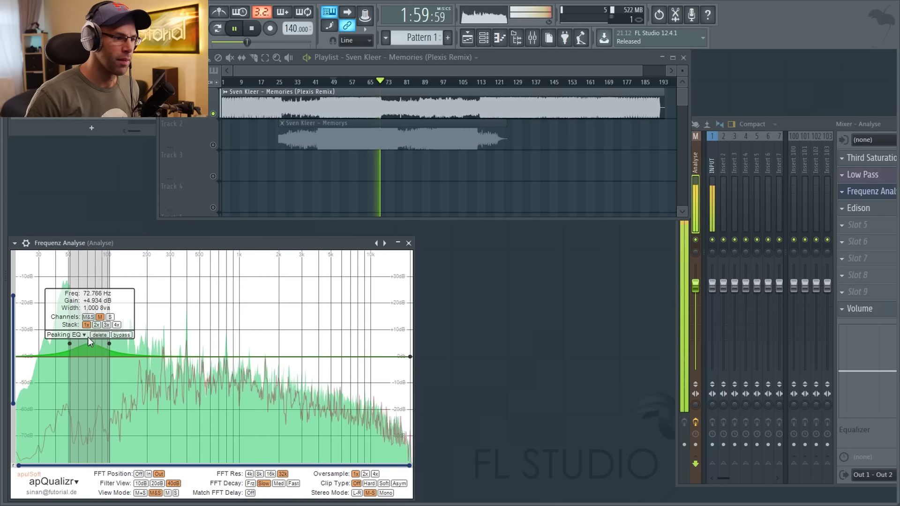
pyautogui.moveTo(90, 343); pyautogui.dragTo(92, 355)
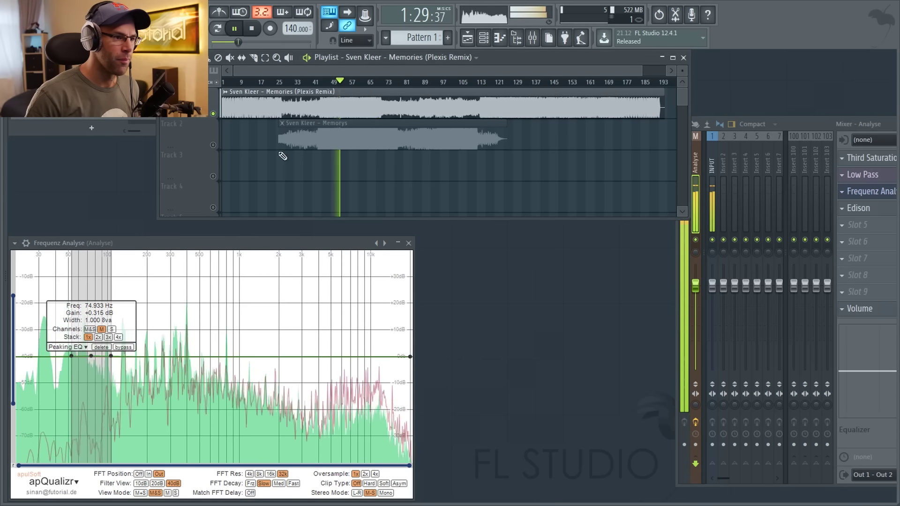
pyautogui.moveTo(91, 356); pyautogui.dragTo(89, 347)
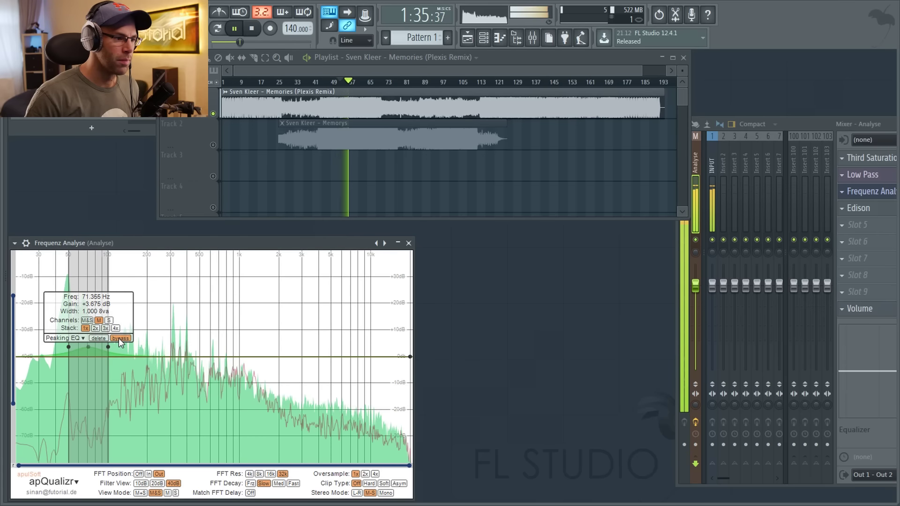
pyautogui.click(120, 338)
pyautogui.click(98, 338)
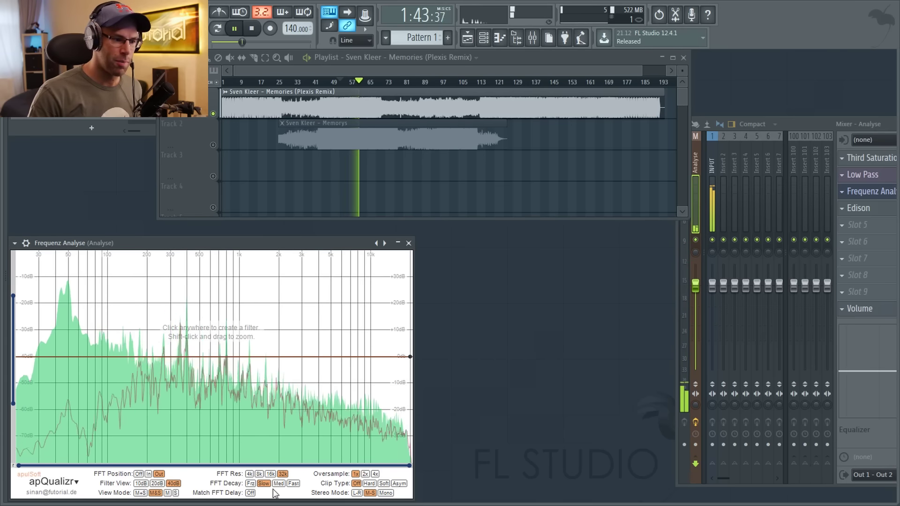
# Freeze the FFT decay to inspect the low-frequency peak, and set the decay back to Slow.
pyautogui.click(251, 483)
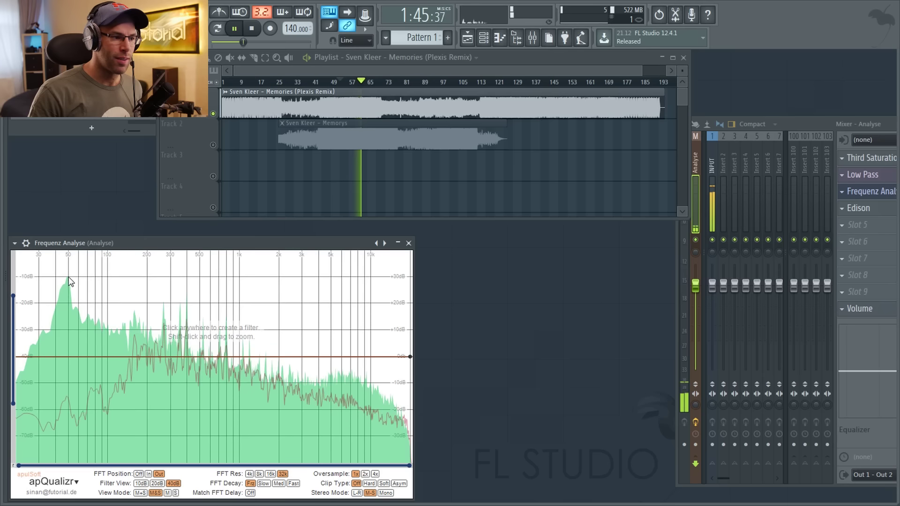
pyautogui.click(265, 485)
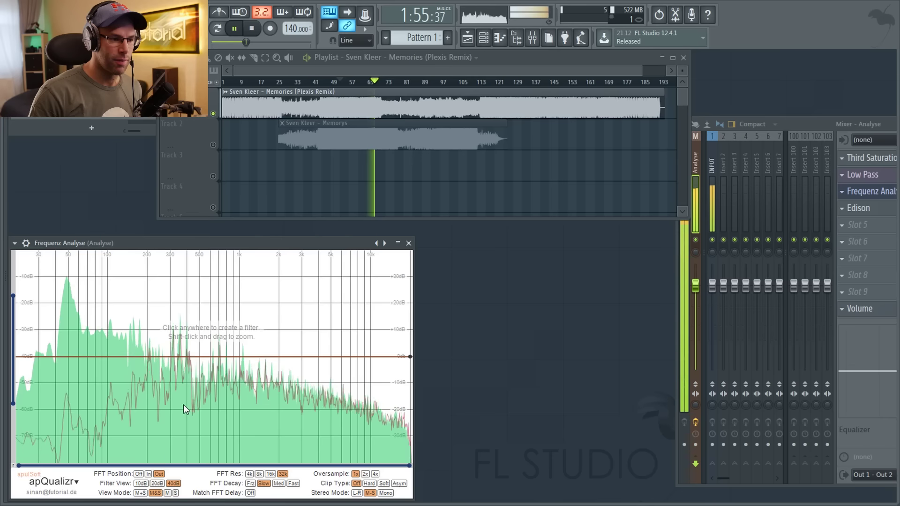
# Try another Peaking EQ boost of about 6.8 dB near 73 Hz in the analyser, and delete it.
pyautogui.click(90, 338)
pyautogui.click(122, 311)
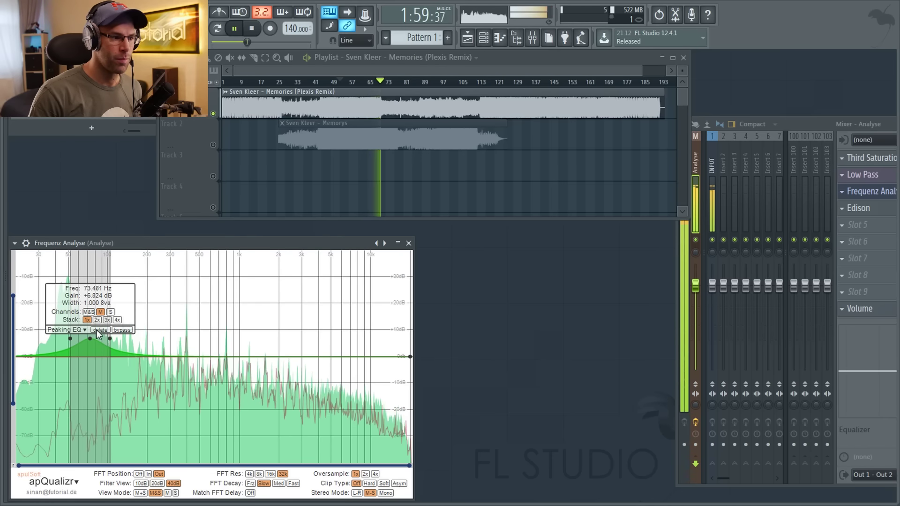
pyautogui.click(97, 330)
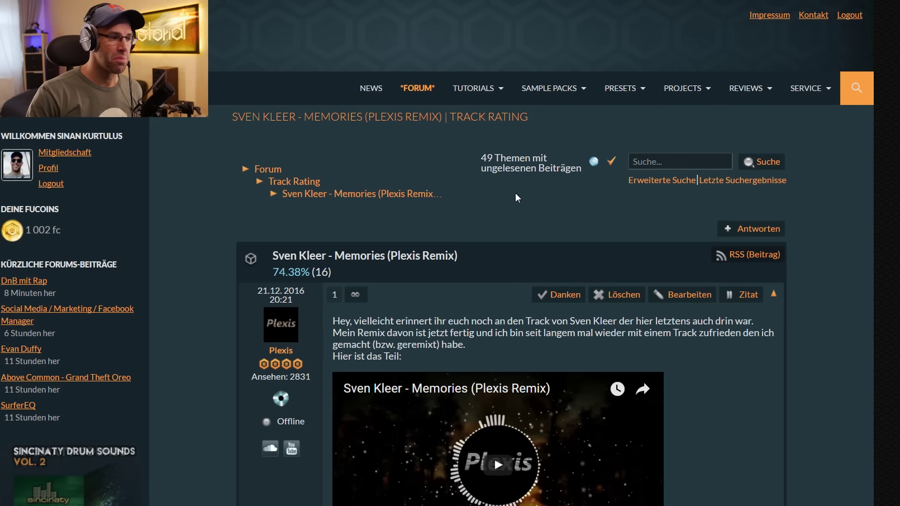
# In the browser's forum thread for the Plexis remix, rate "Do you like it?" 9 out of 10.
pyautogui.scroll(-10, 784, 206)
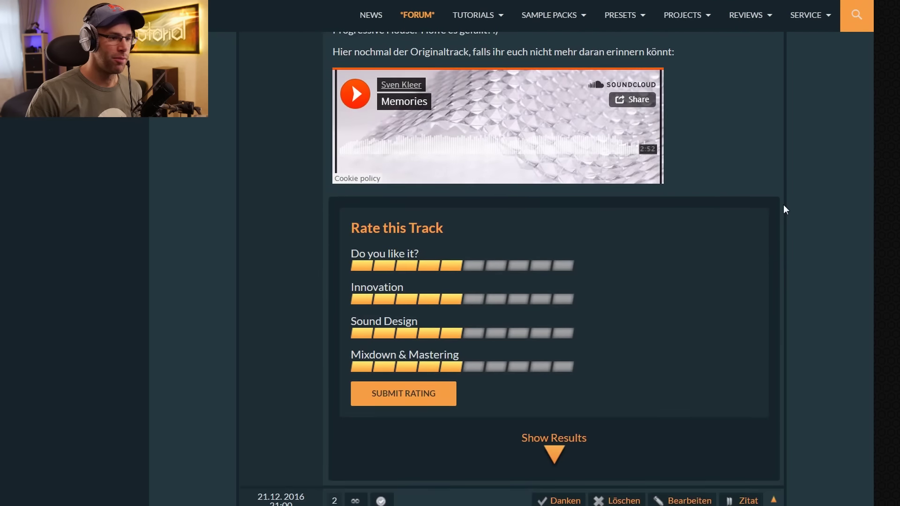
pyautogui.click(533, 266)
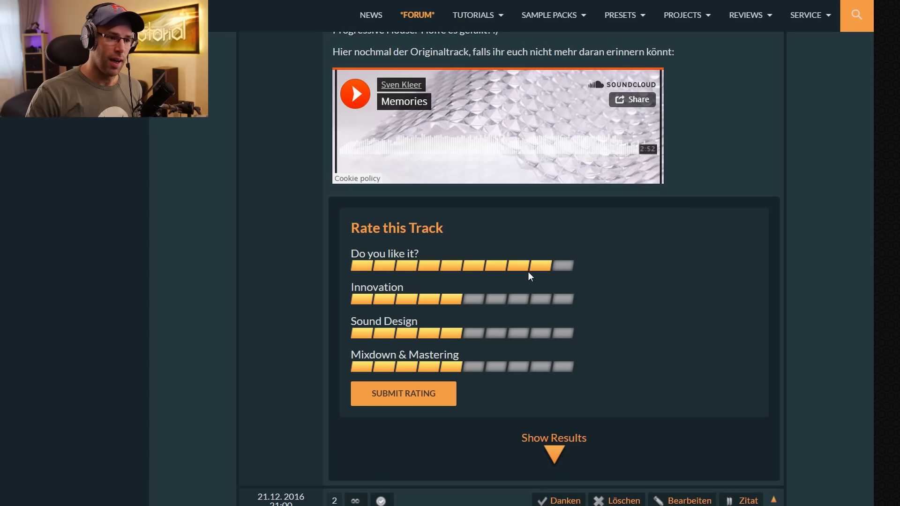